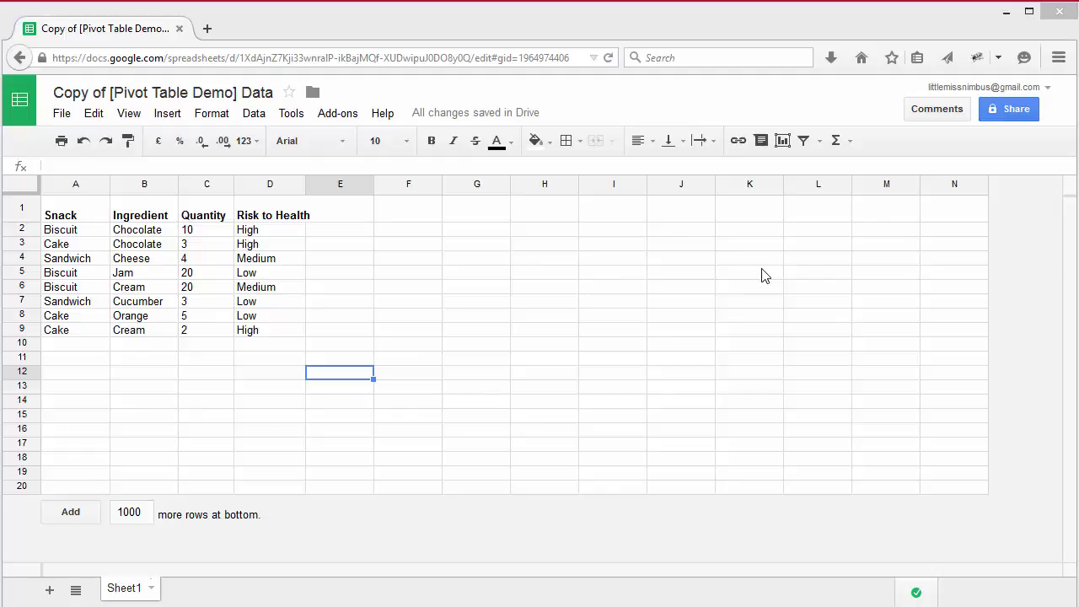
# - Check the Ingredient, Quantity and Risk to Health column headings in row 1 of the source data
pyautogui.click(145, 219)
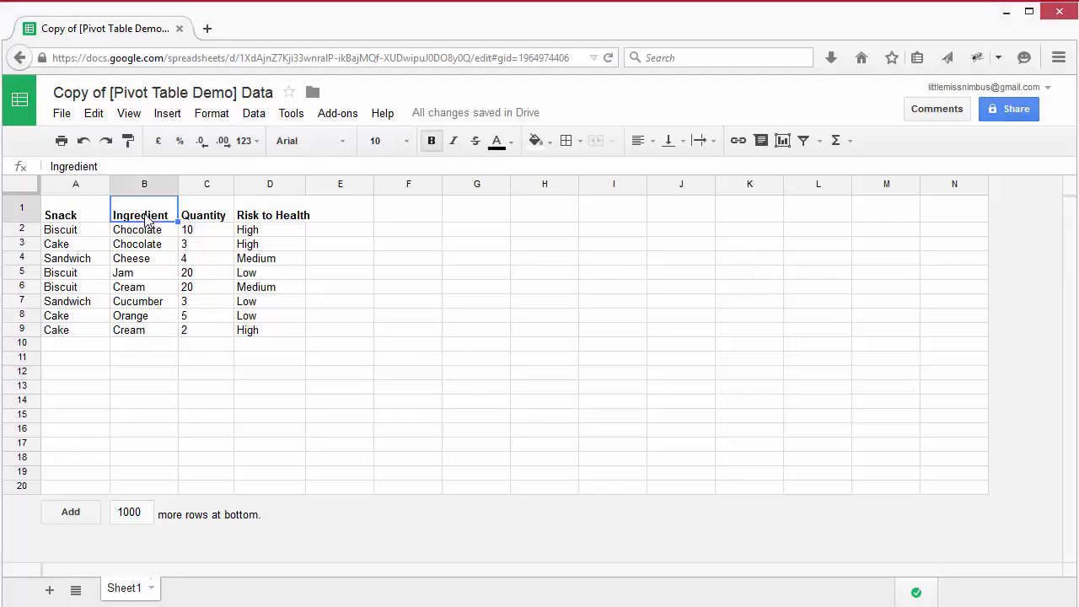
pyautogui.click(211, 219)
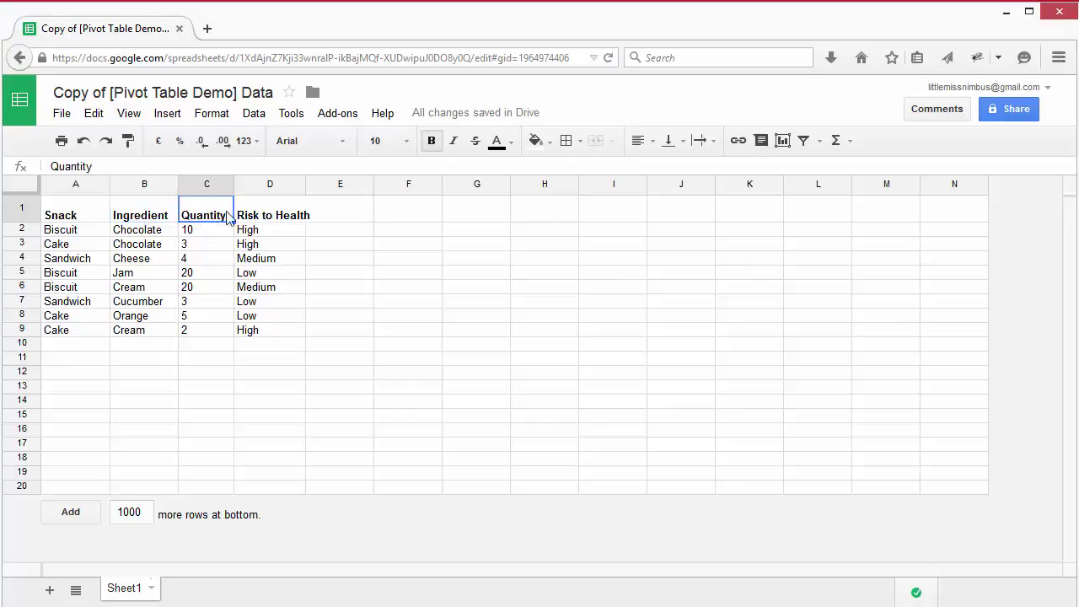
pyautogui.click(291, 219)
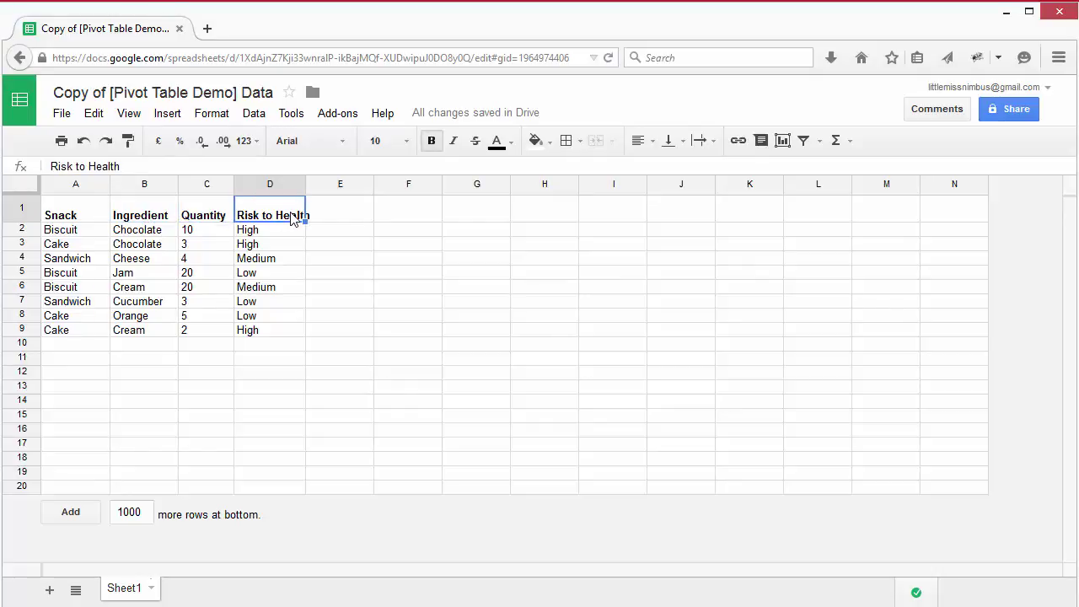
# - Create a pivot table from the entire contents of Sheet1
pyautogui.click(28, 185)
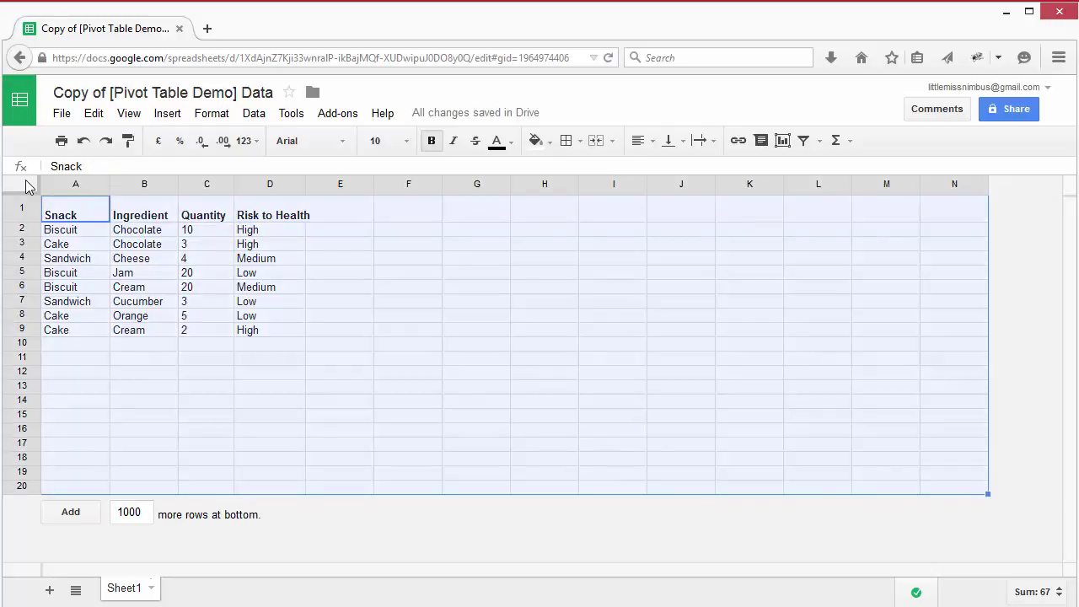
pyautogui.click(254, 115)
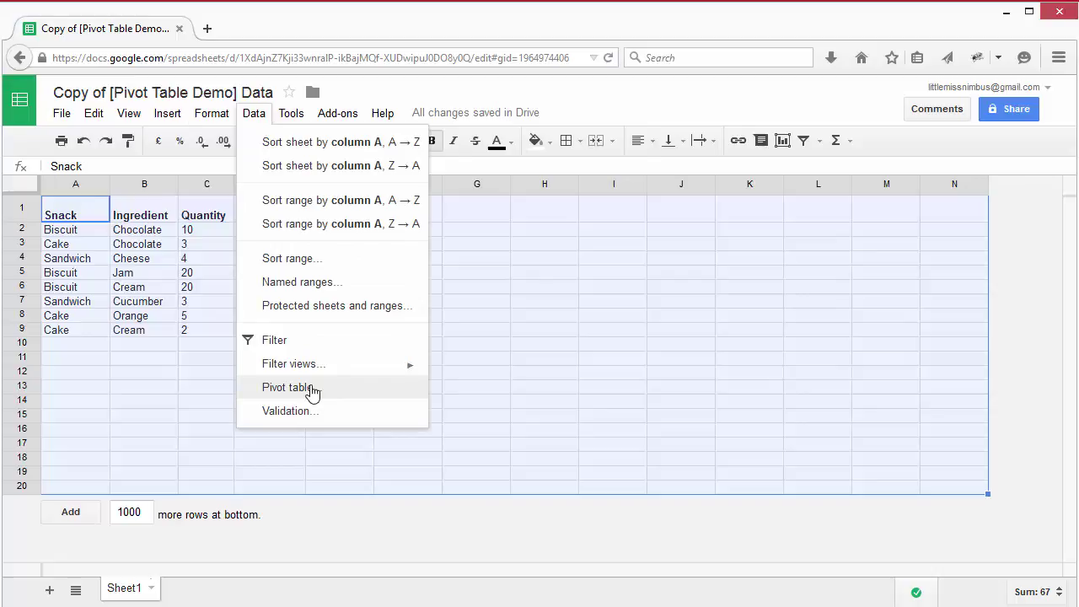
pyautogui.click(286, 387)
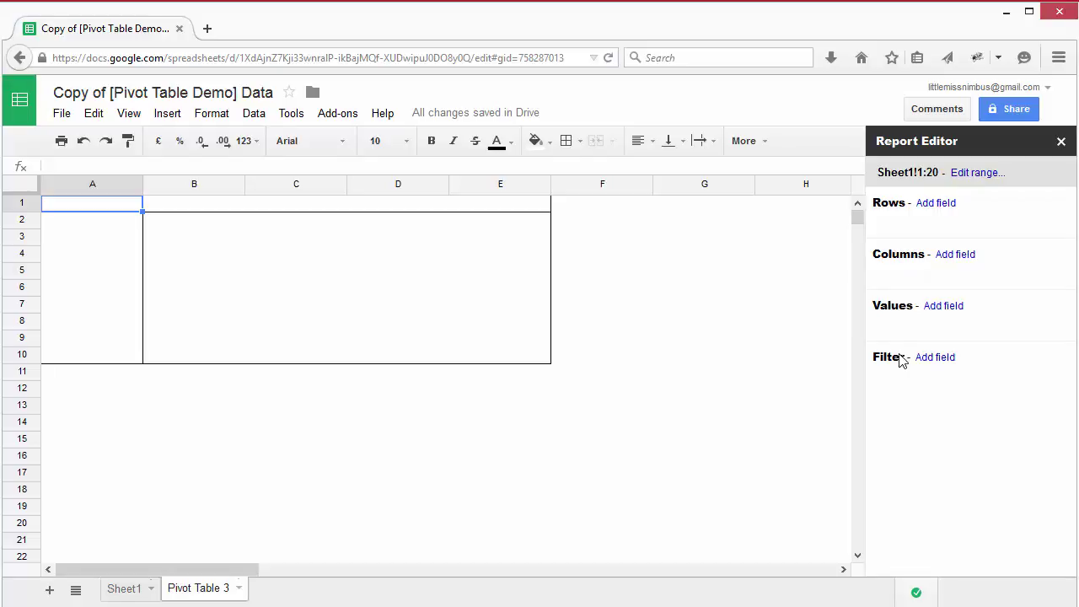
# - Group the pivot table rows by the Snack field
pyautogui.click(944, 206)
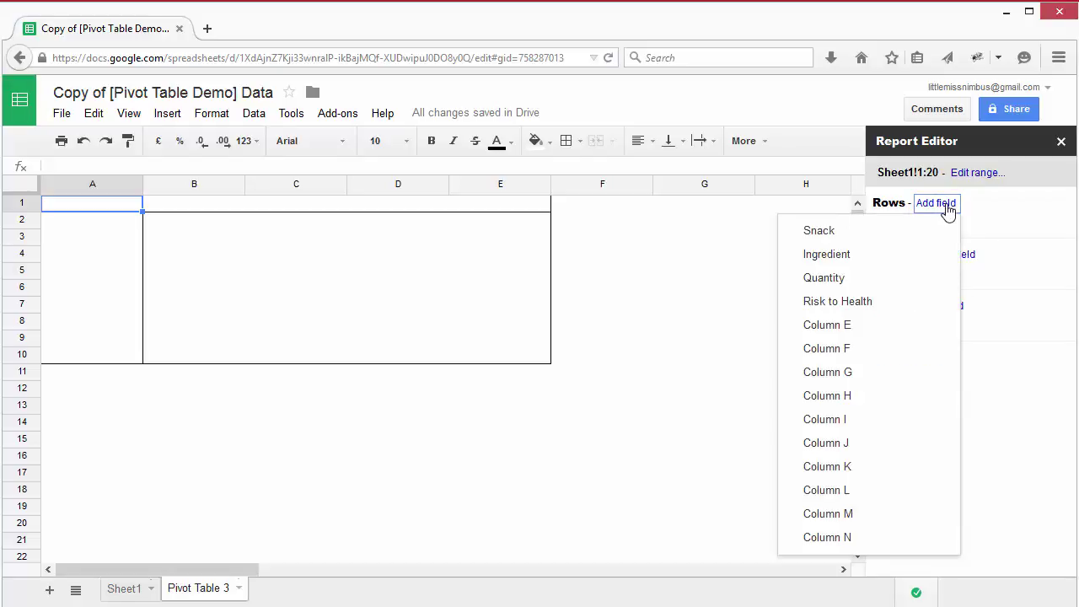
pyautogui.click(1004, 211)
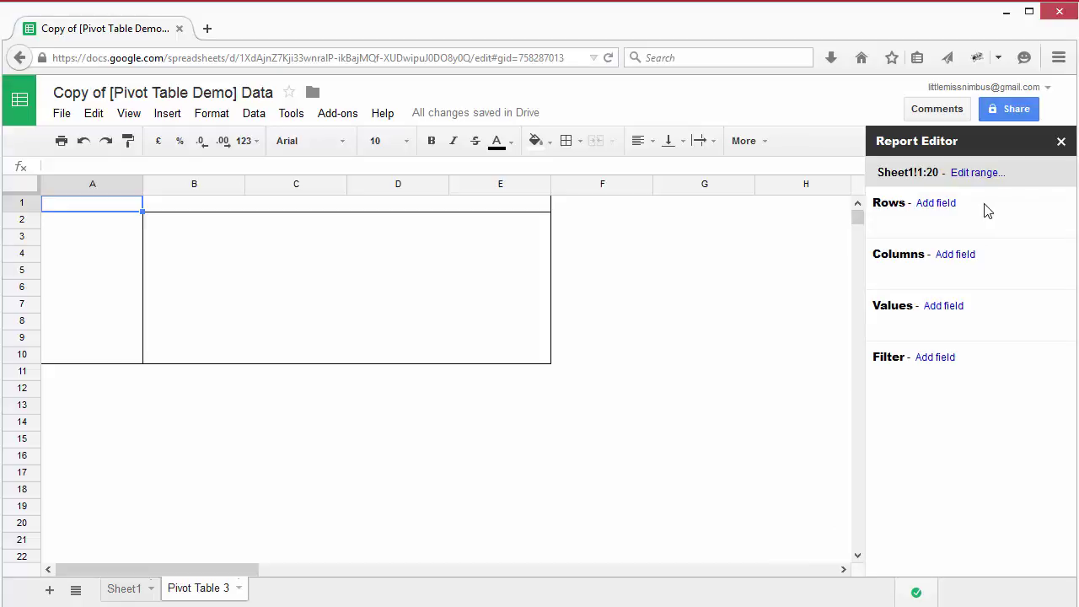
pyautogui.click(928, 204)
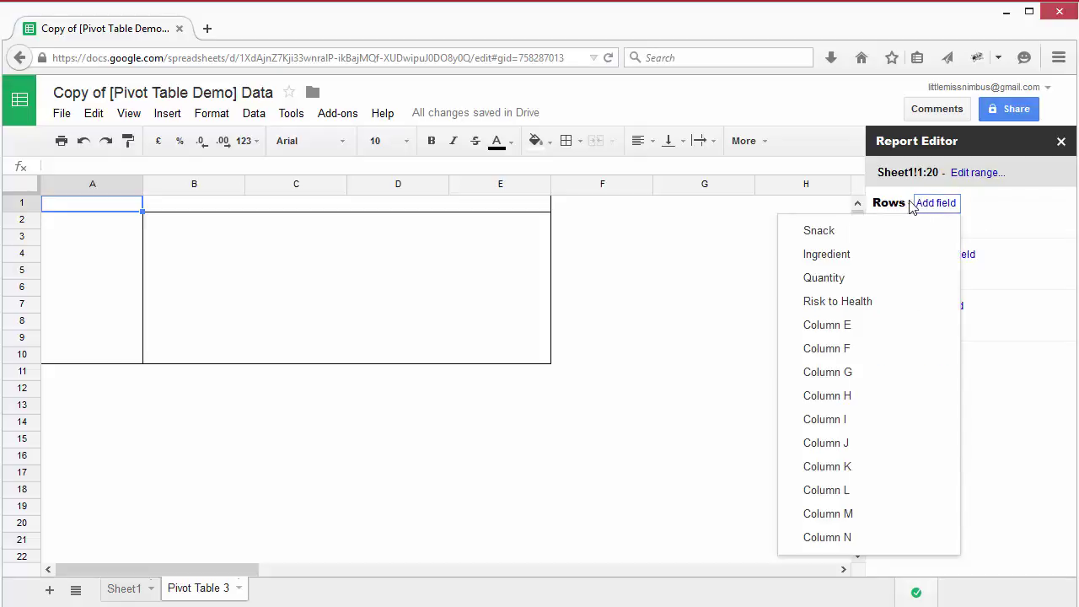
pyautogui.click(807, 232)
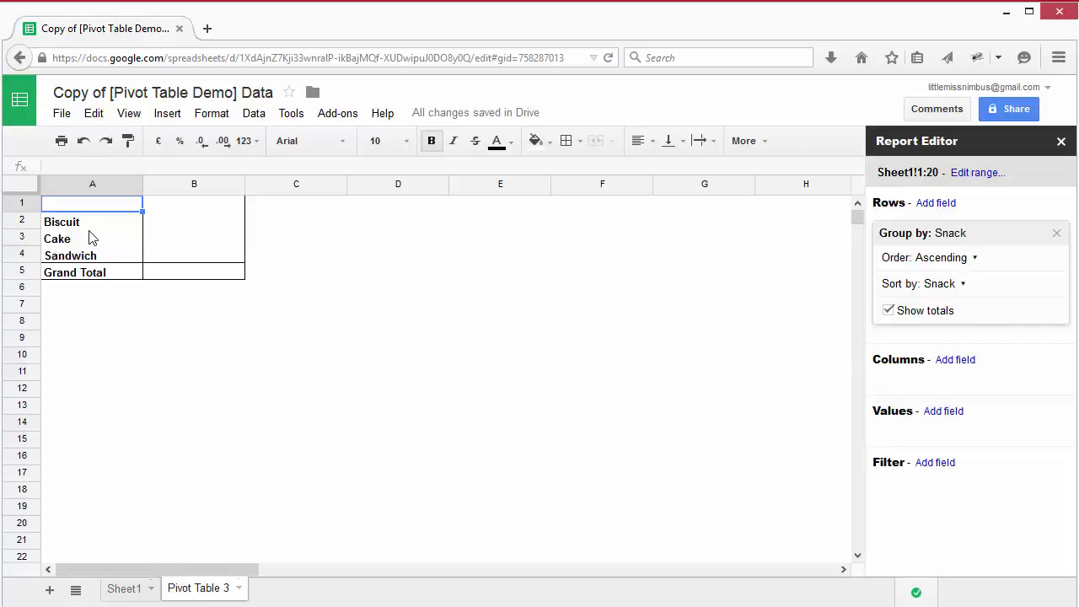
# - Examine the repeated Biscuit and Sandwich entries in the Snack column of Sheet1
pyautogui.click(127, 589)
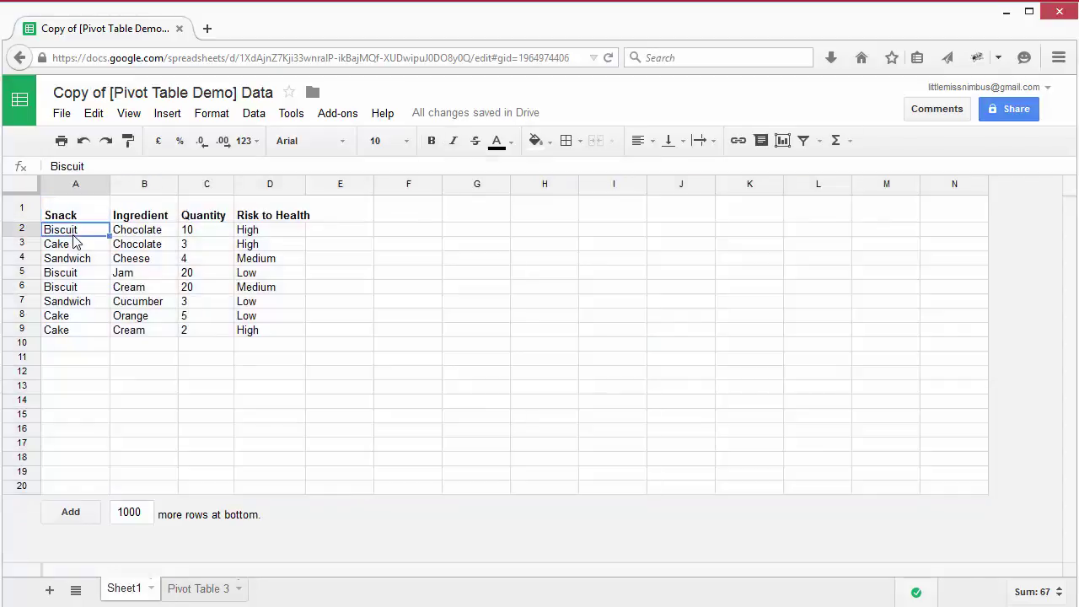
pyautogui.click(67, 272)
pyautogui.click(64, 289)
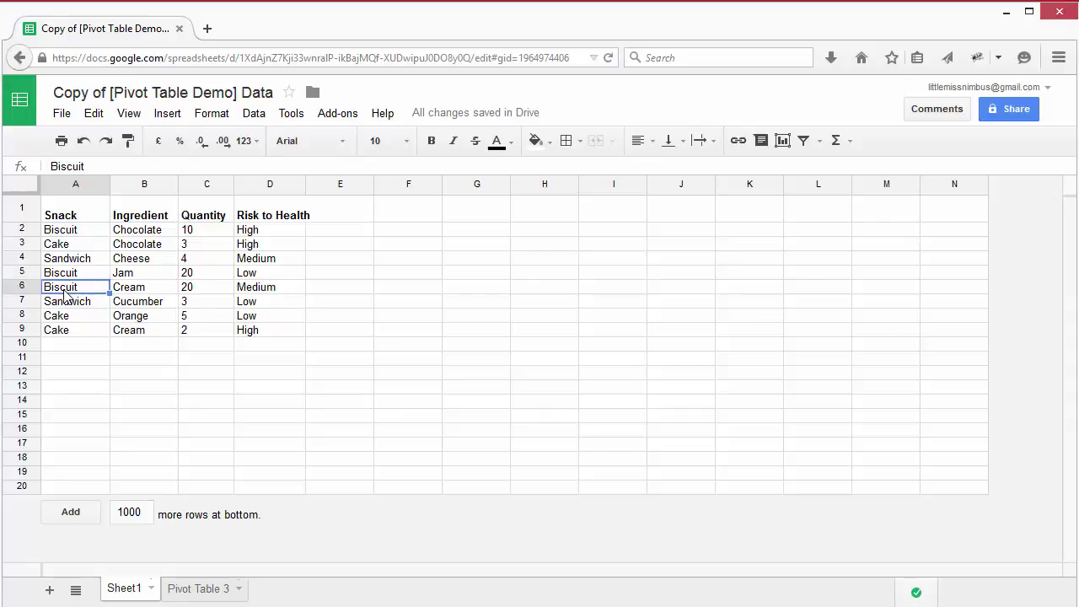
pyautogui.click(67, 301)
pyautogui.click(73, 260)
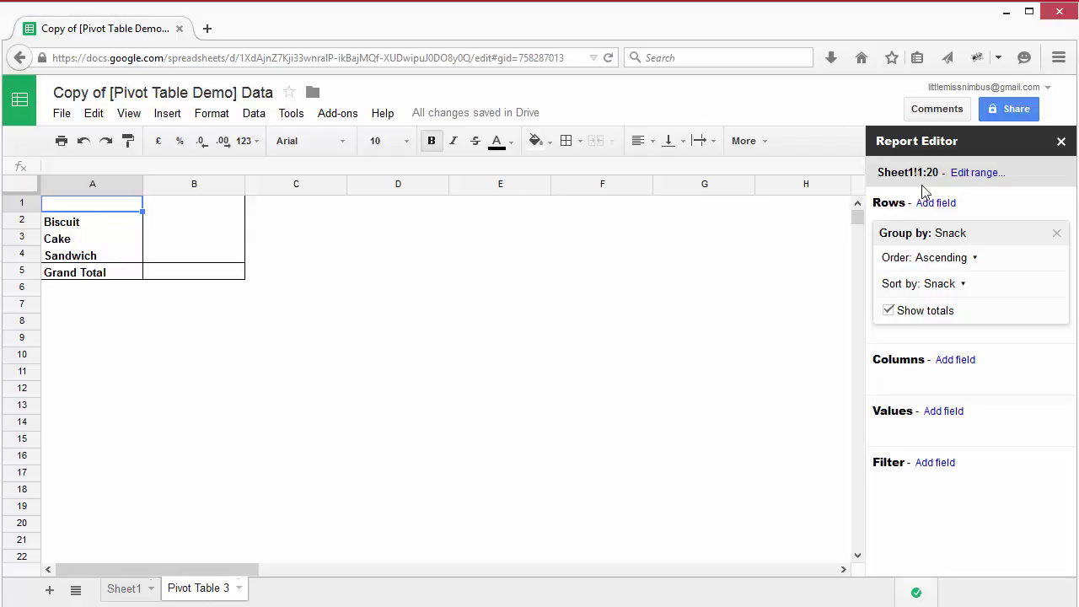
# - Try an additional Ingredient row grouping placed above Snack in the pivot table, and remove that grouping again
pyautogui.click(938, 203)
pyautogui.click(858, 234)
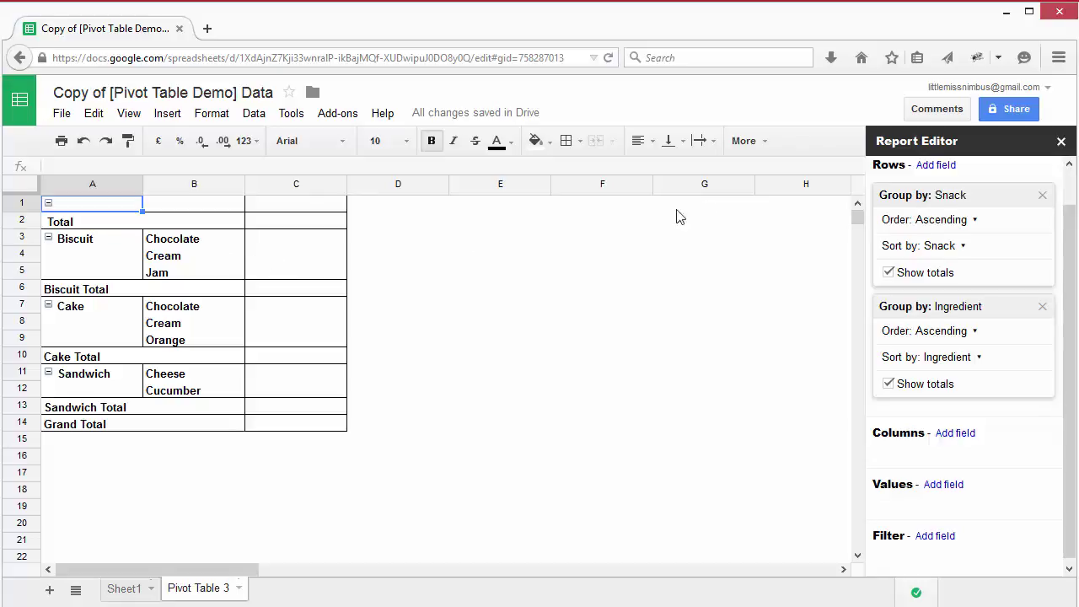
pyautogui.moveTo(997, 198); pyautogui.dragTo(1004, 349)
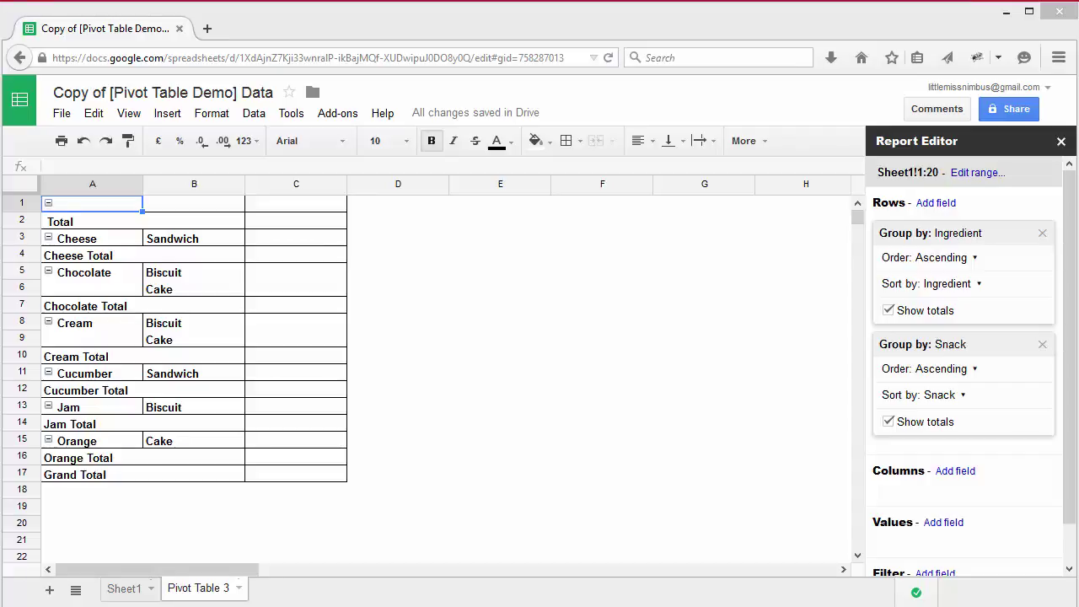
pyautogui.click(1043, 233)
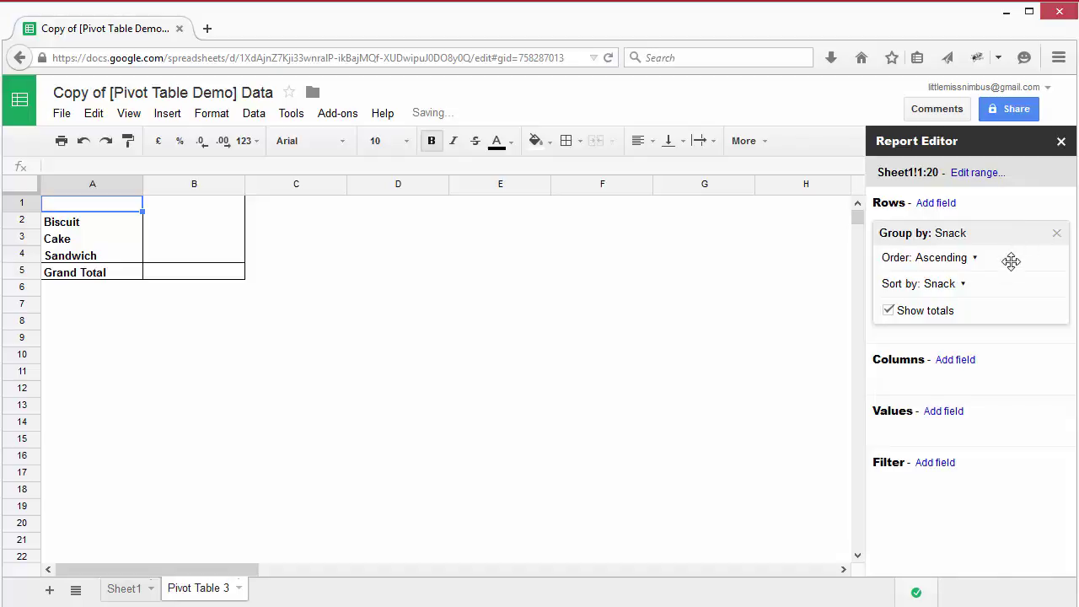
# - Add Quantity as the value field of the pivot table
pyautogui.click(942, 412)
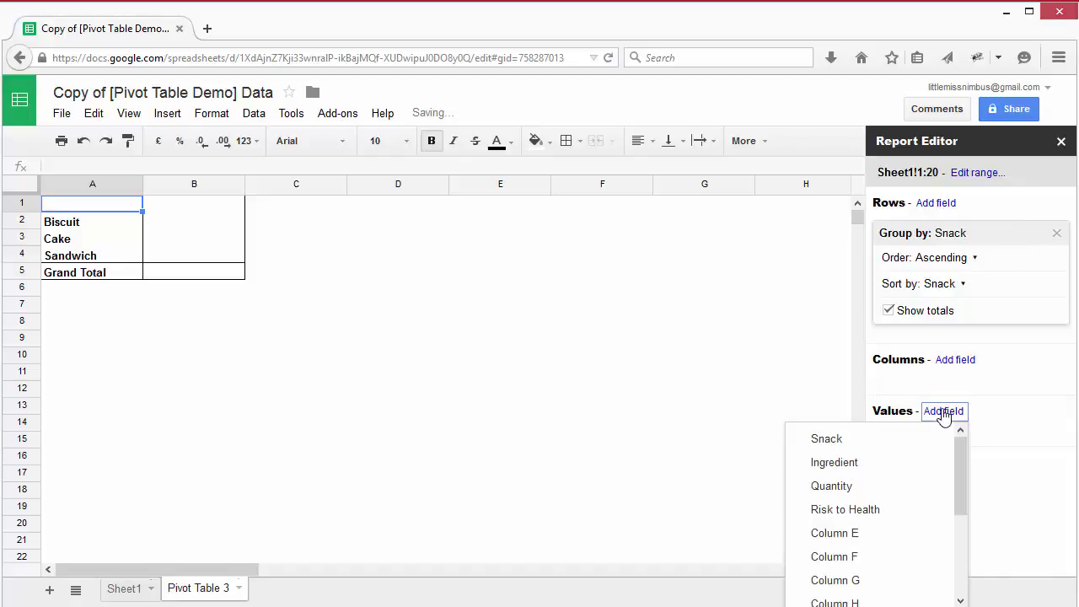
pyautogui.click(854, 485)
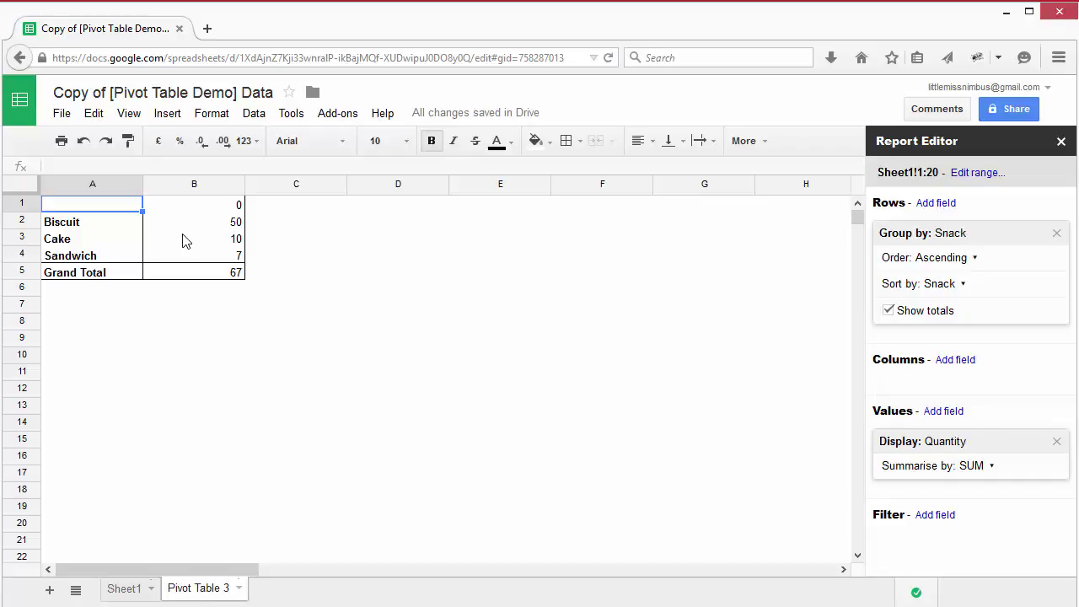
# - Summarise the Quantity values by COUNTA and look over the other available summary functions
pyautogui.click(991, 466)
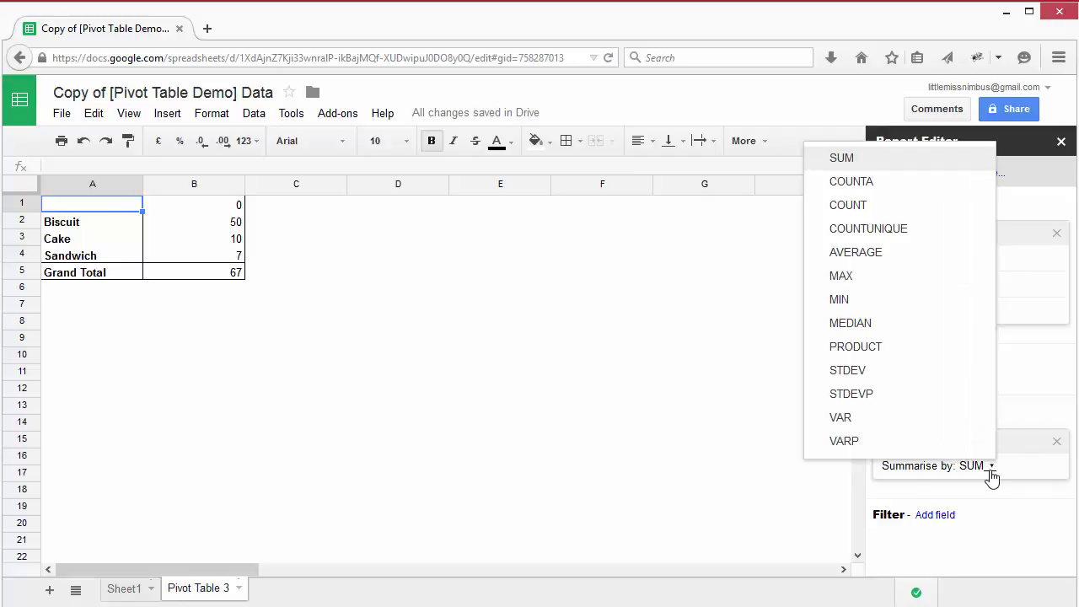
pyautogui.click(879, 182)
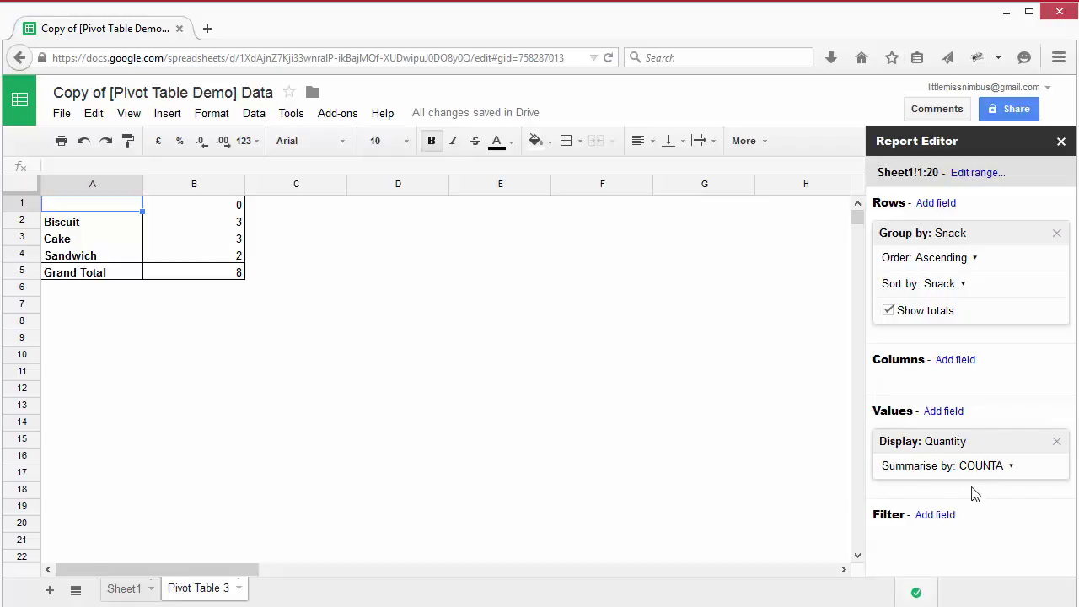
pyautogui.click(1007, 469)
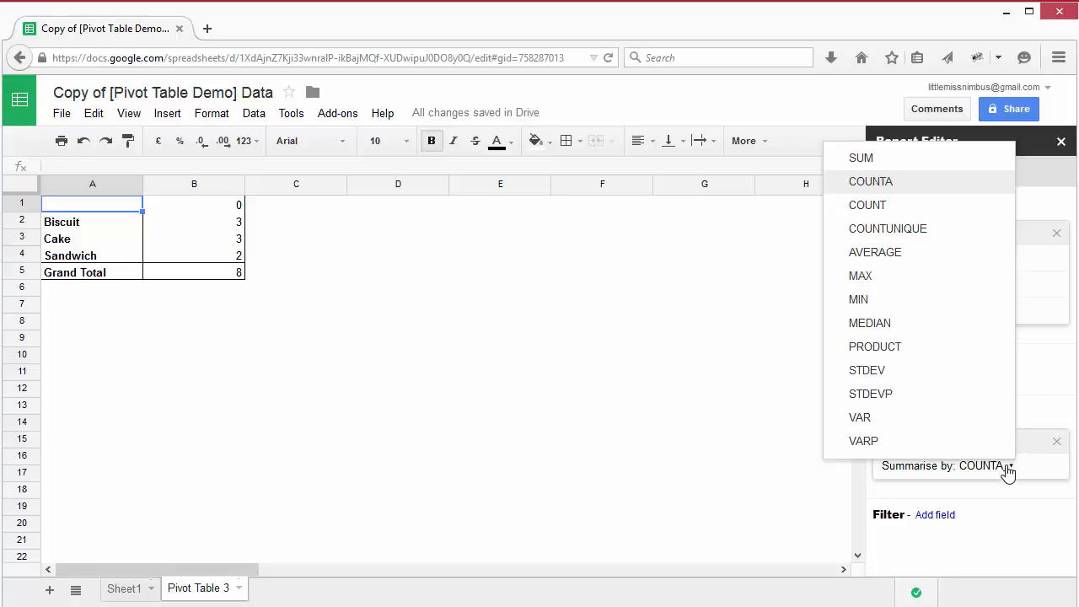
pyautogui.click(1008, 469)
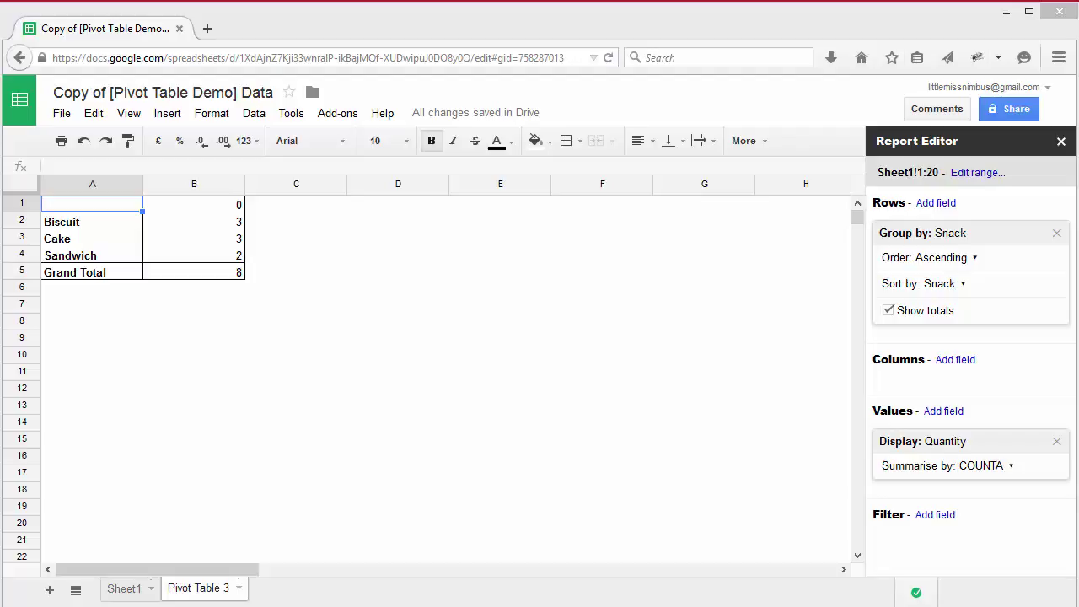
# - Group the pivot table columns by Risk to Health and check the High and Low headings and Cake's High-risk cell
pyautogui.click(961, 360)
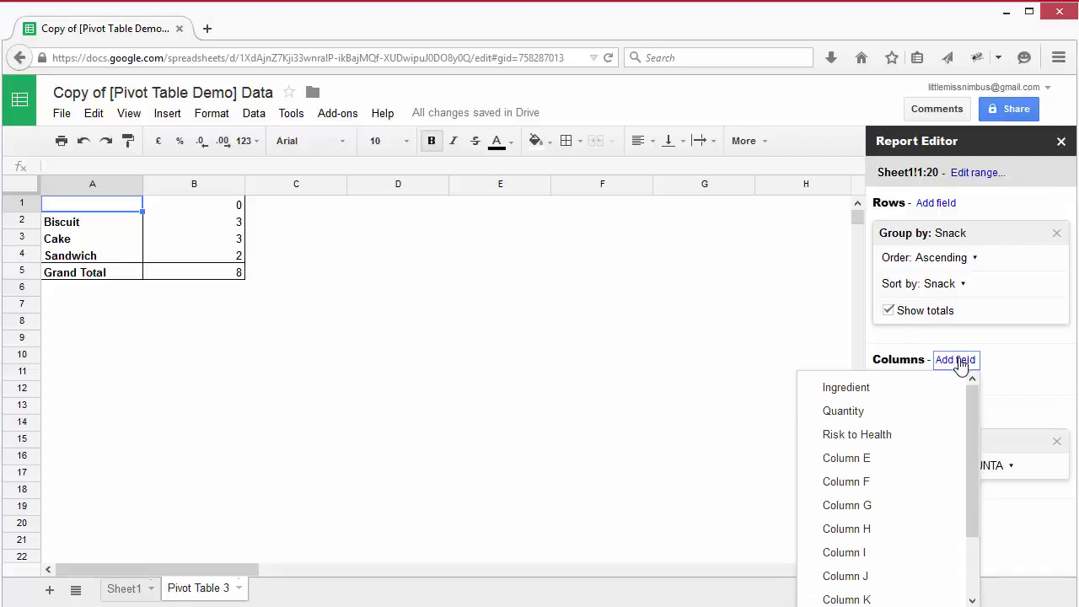
pyautogui.click(890, 435)
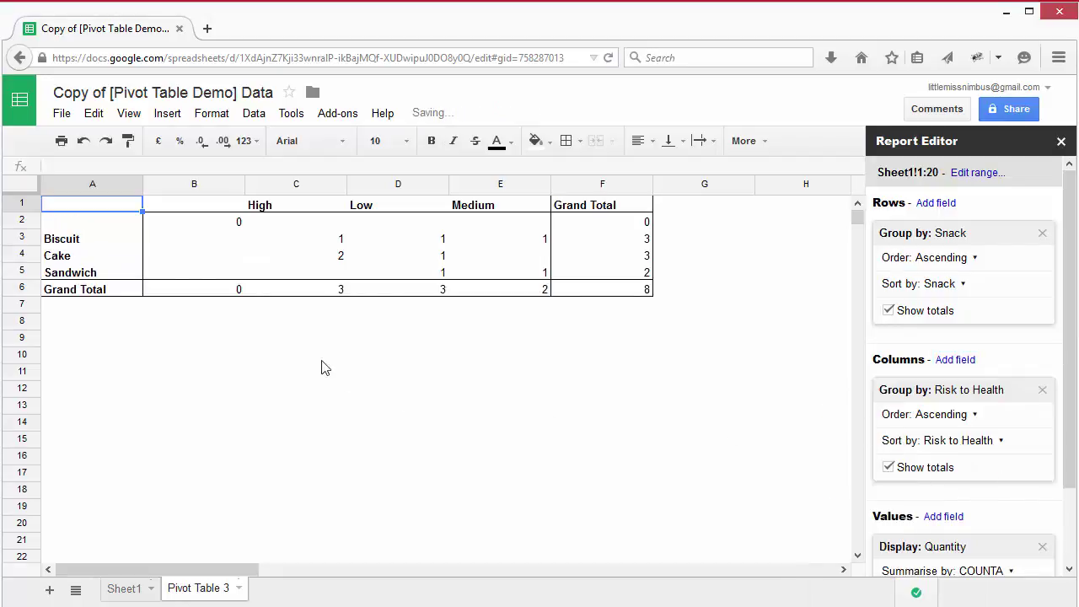
pyautogui.click(317, 210)
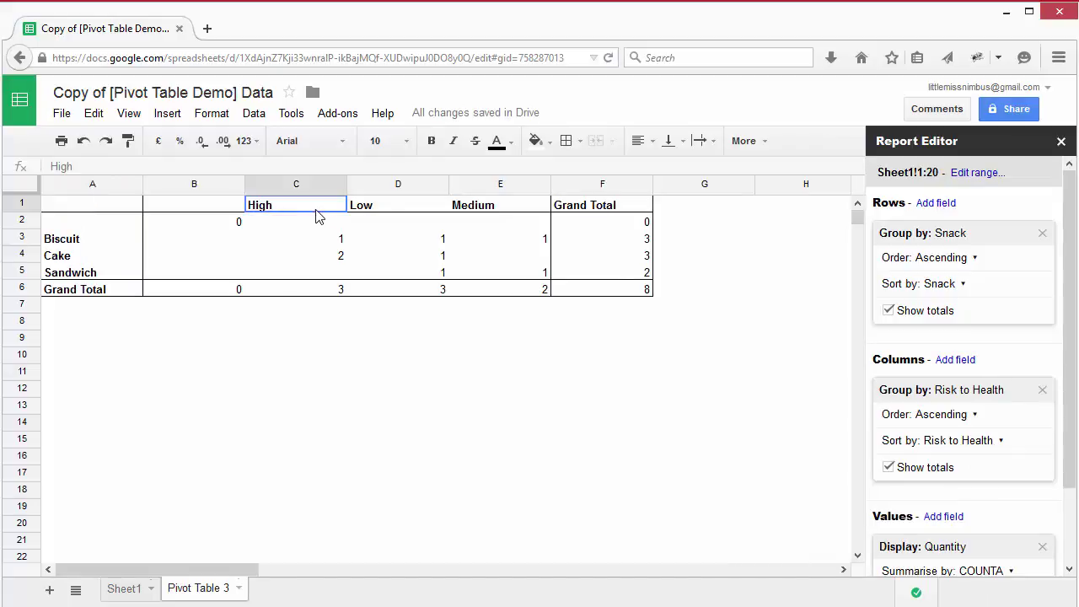
pyautogui.click(397, 212)
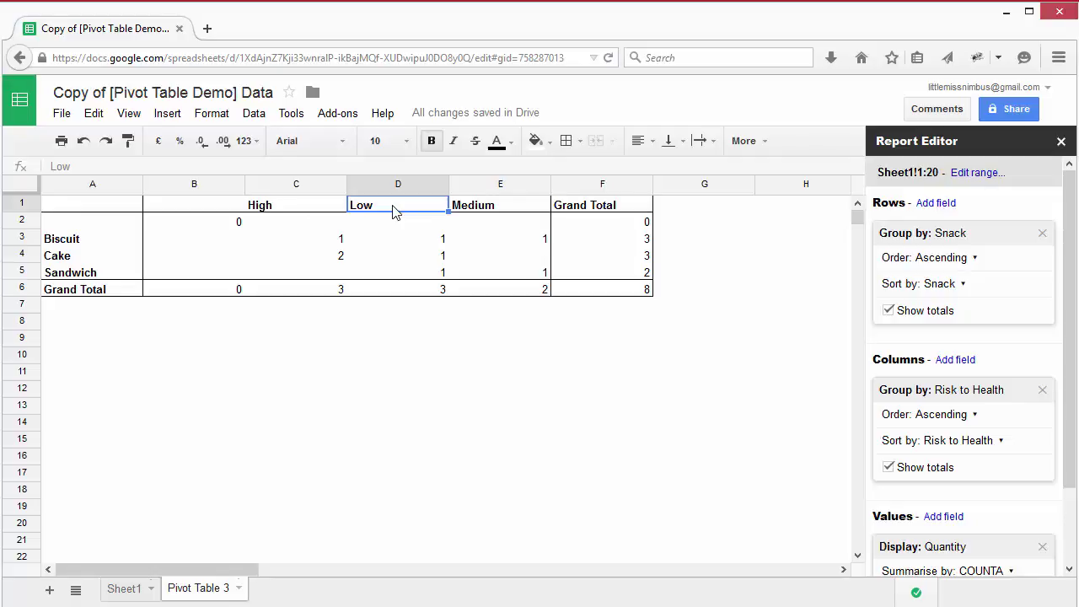
pyautogui.click(325, 258)
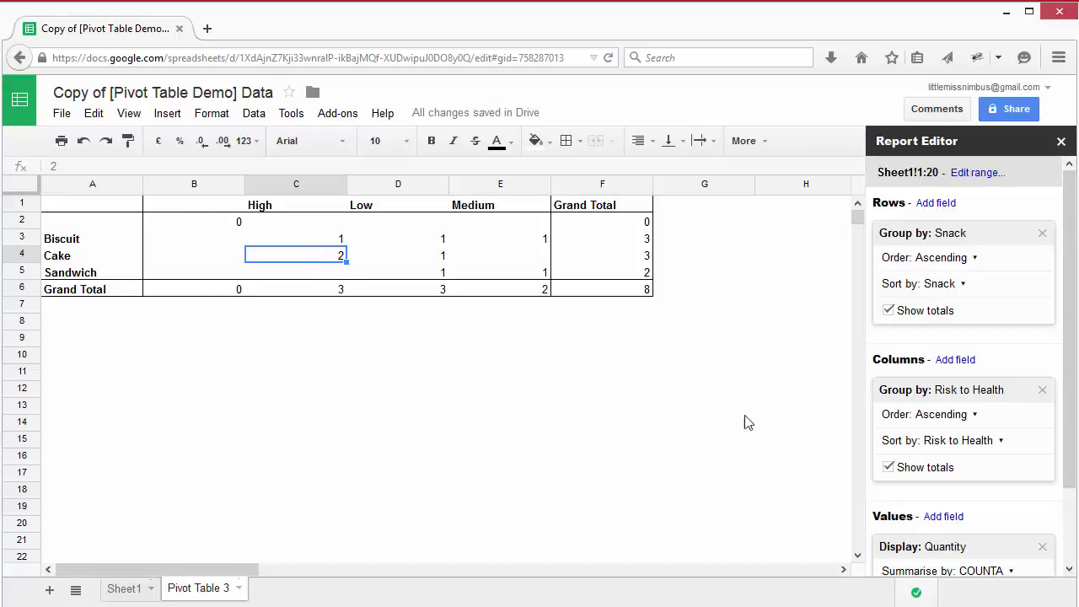
# - Summarise the pivot table's Quantity values by SUM
pyautogui.scroll(-2, 1011, 502)
pyautogui.click(1003, 495)
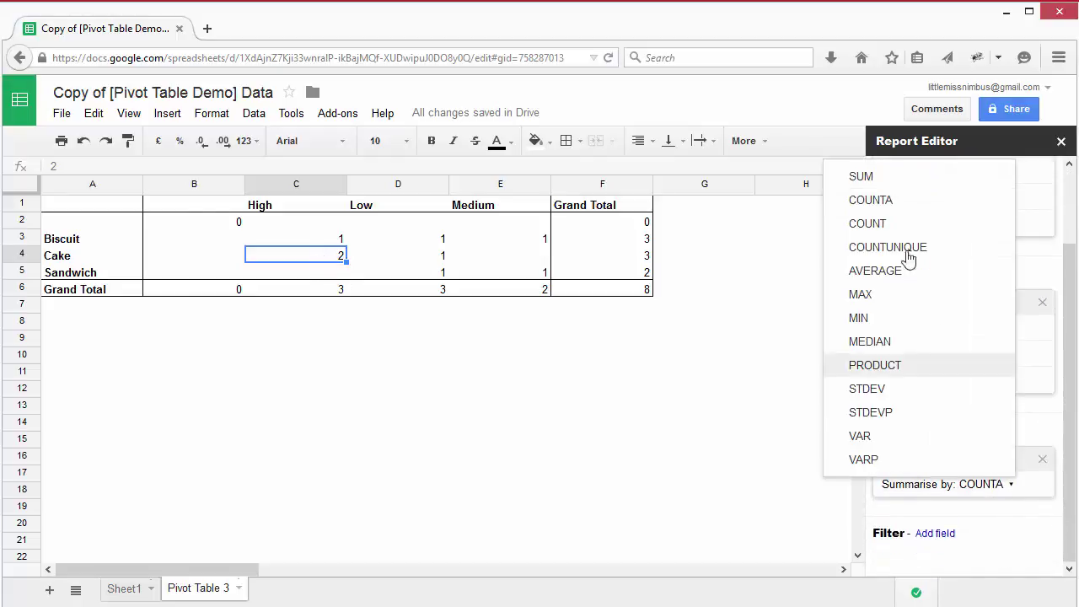
pyautogui.click(860, 176)
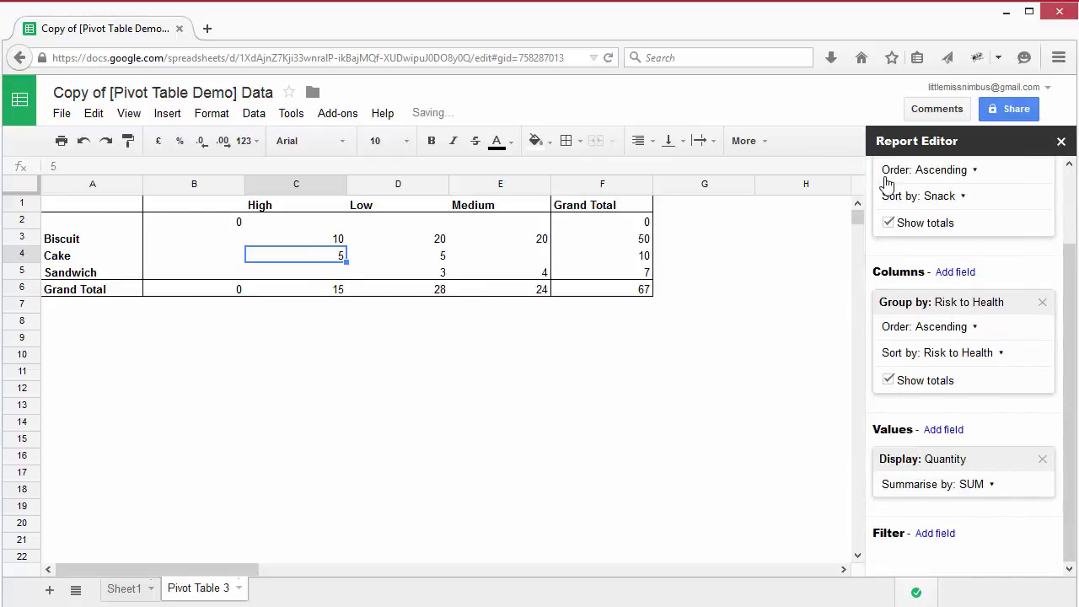